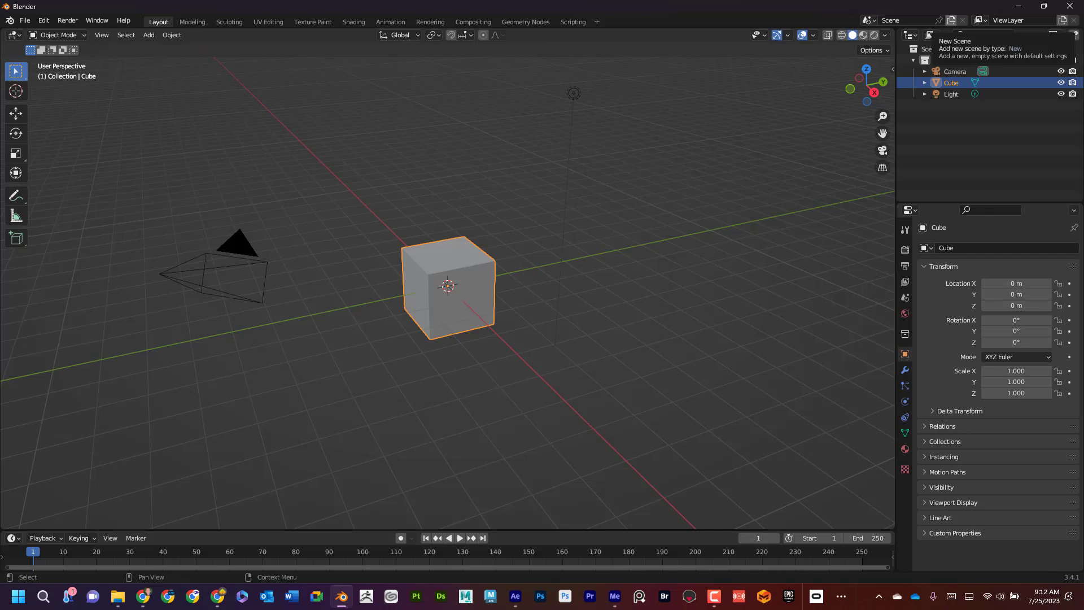
# Step: Look over the turntable frames folder in File Explorer, then return to Blender
pyautogui.hotkey('alt', 'Tab')
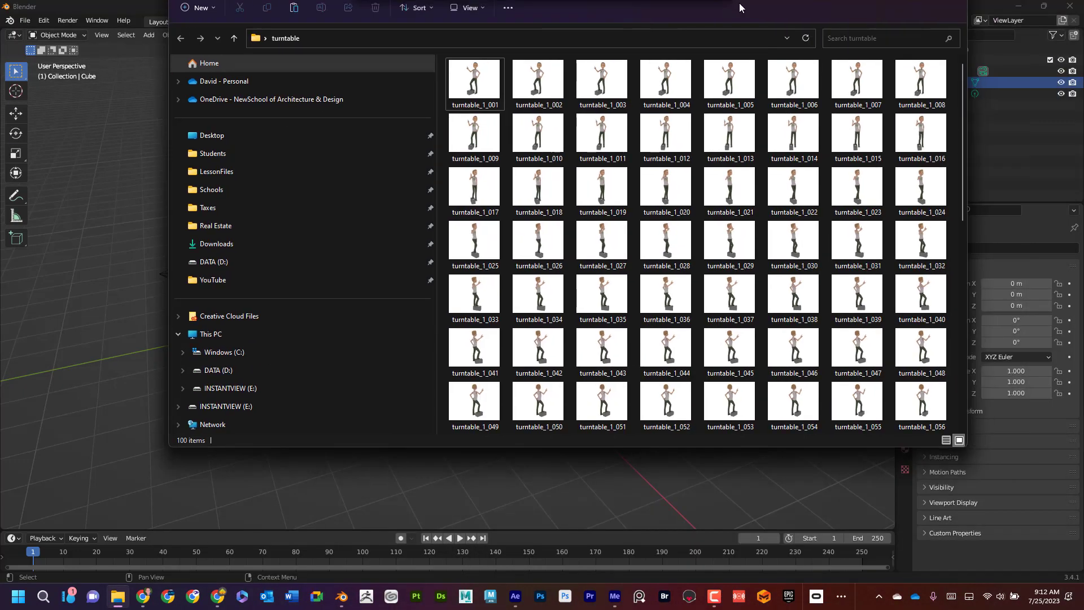
pyautogui.moveTo(740, 7); pyautogui.dragTo(683, 61)
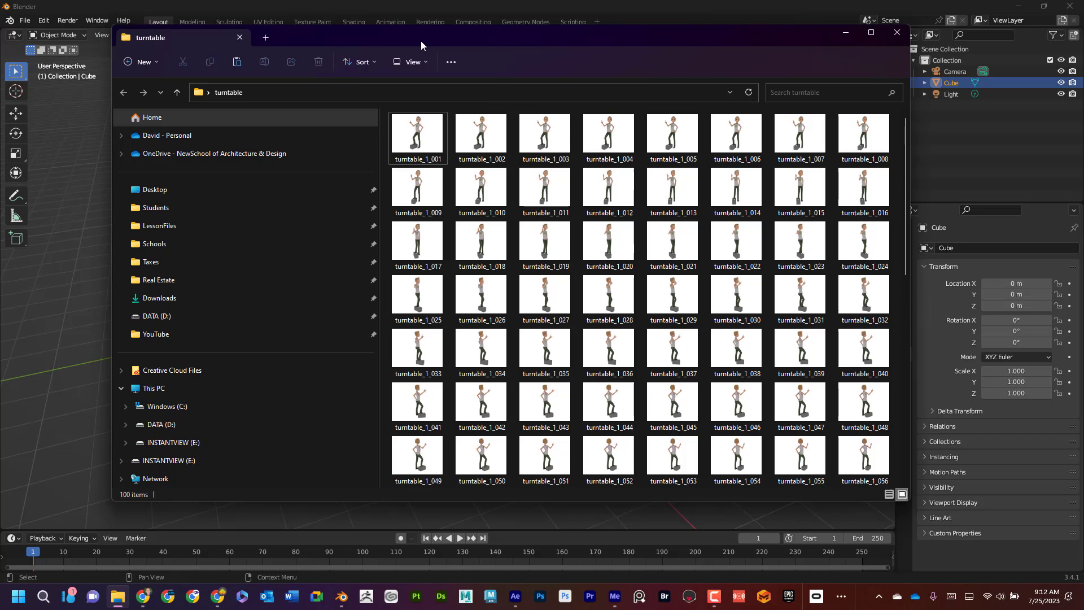
pyautogui.moveTo(421, 41); pyautogui.dragTo(373, 62)
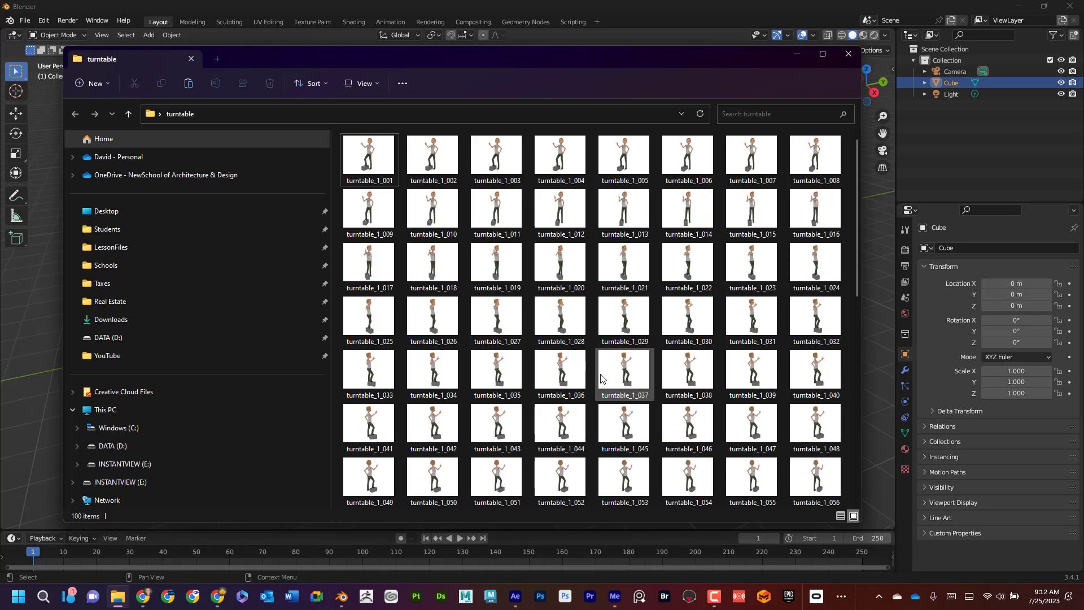
pyautogui.press('super+Down')
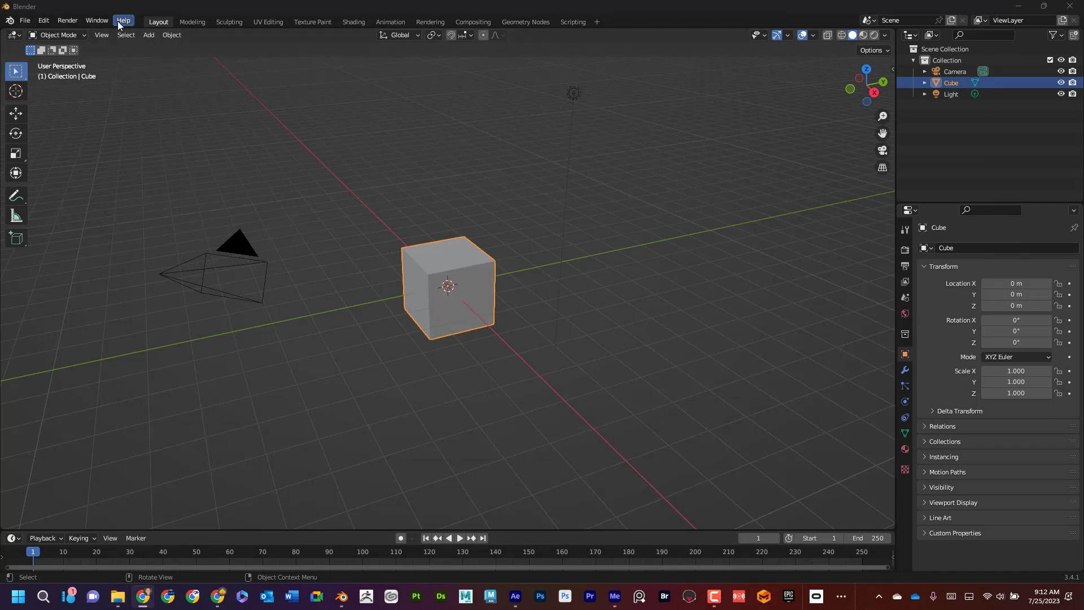
# Step: Switch to the Compositing workspace and make its main editor the Video Sequencer
pyautogui.click(471, 21)
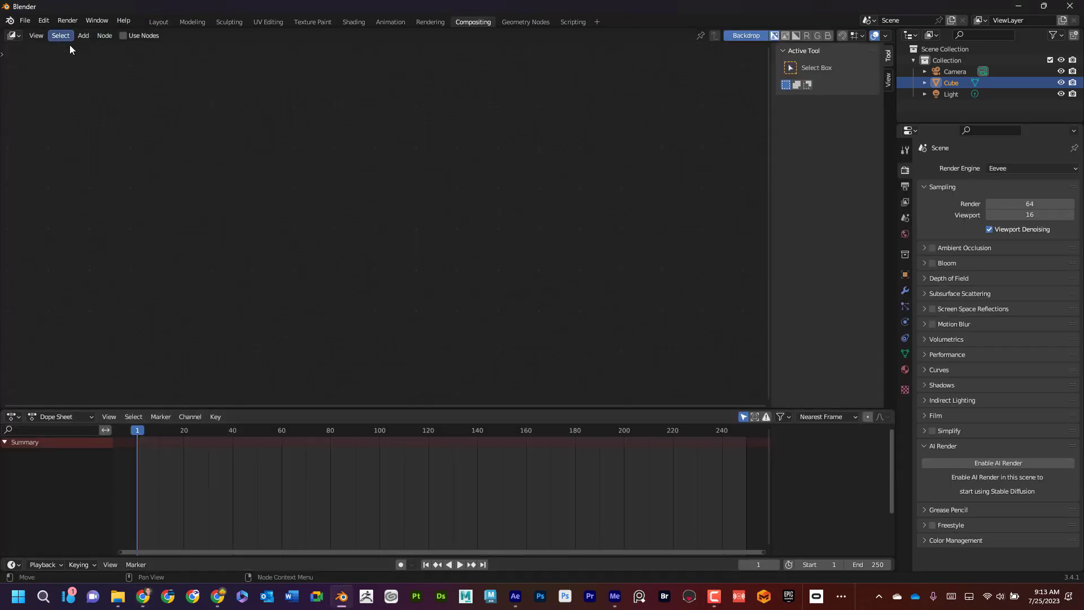
pyautogui.click(14, 35)
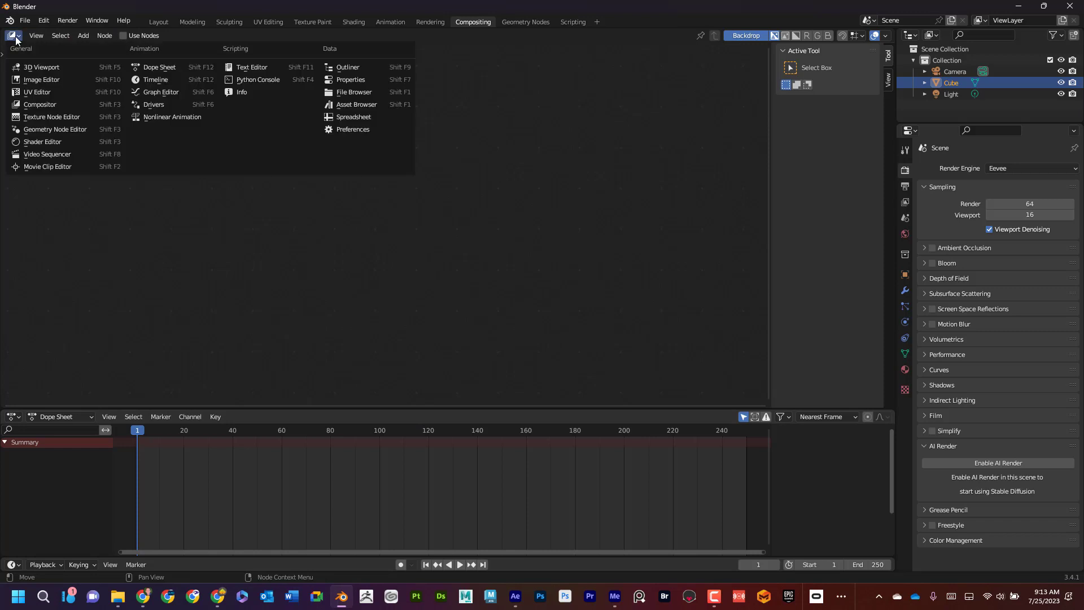
pyautogui.click(50, 154)
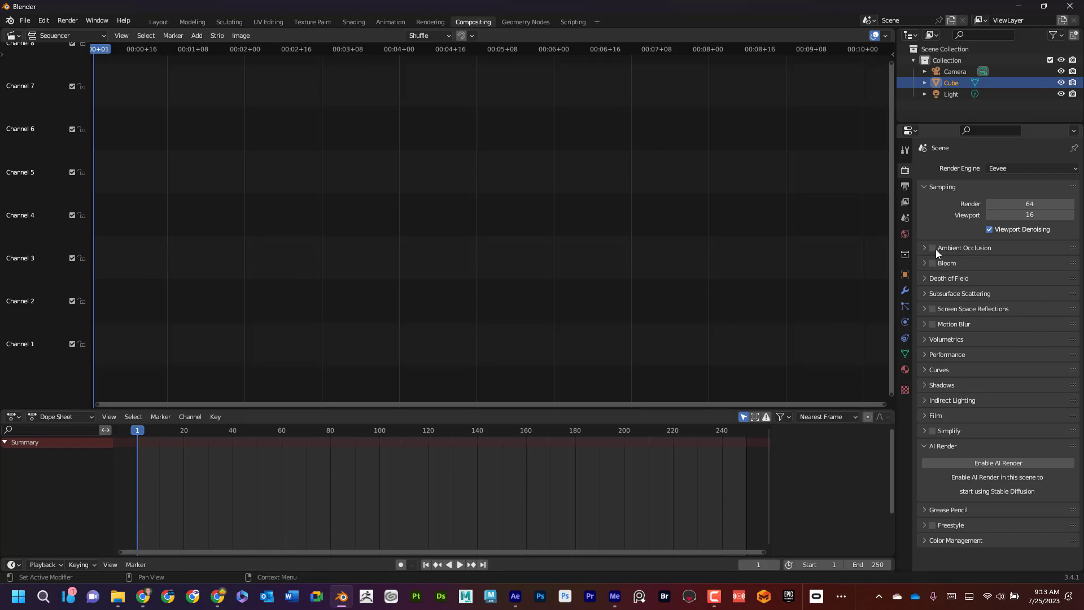
# Step: Show the Output Properties and confirm the turntable folder holds 100 frames
pyautogui.click(905, 188)
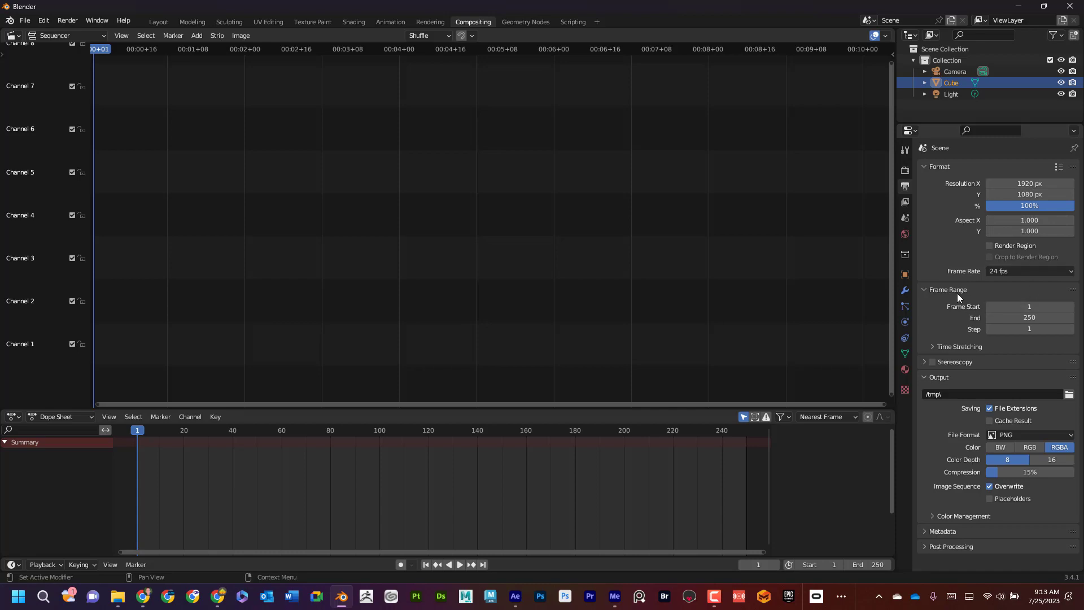
pyautogui.hotkey('alt', 'Tab')
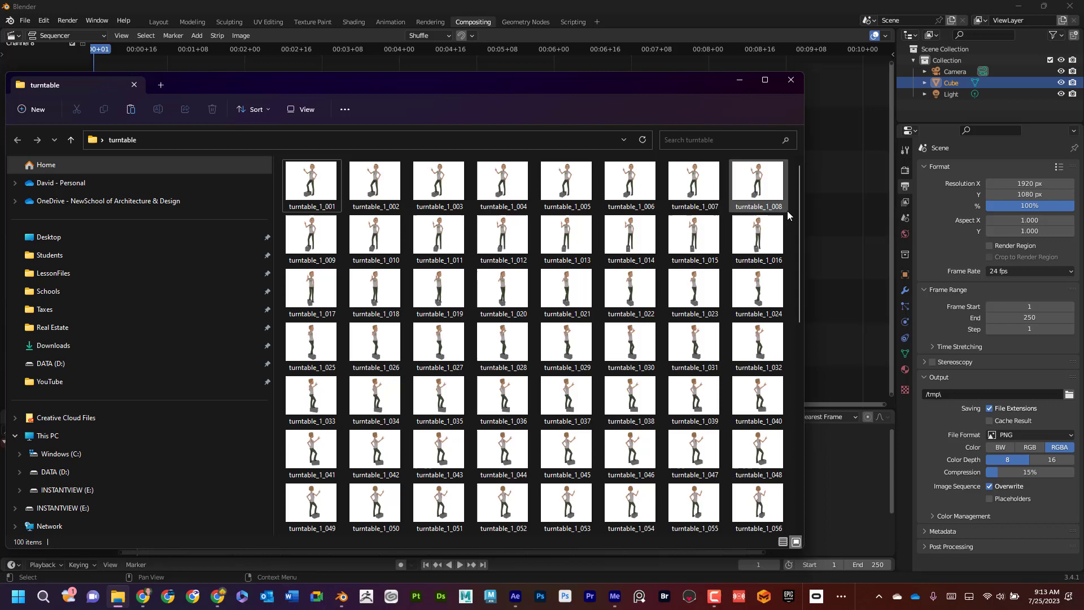
pyautogui.moveTo(800, 203); pyautogui.dragTo(800, 402)
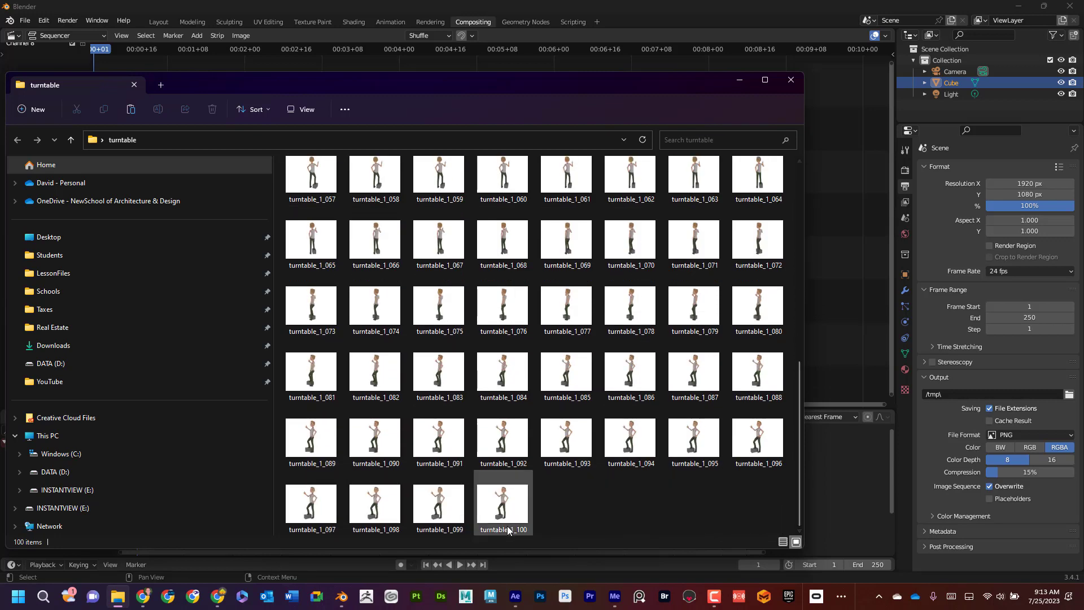
pyautogui.moveTo(578, 77); pyautogui.dragTo(578, 0)
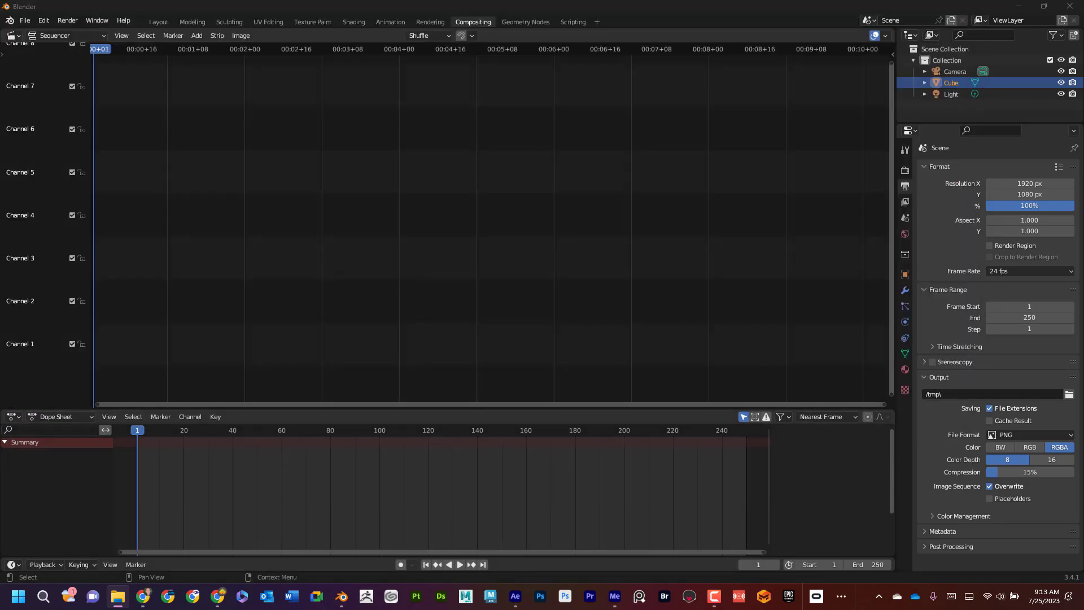
# Step: Set the frame range End to 100 so the scene runs frames 1–100
pyautogui.click(1040, 318)
pyautogui.write('1')
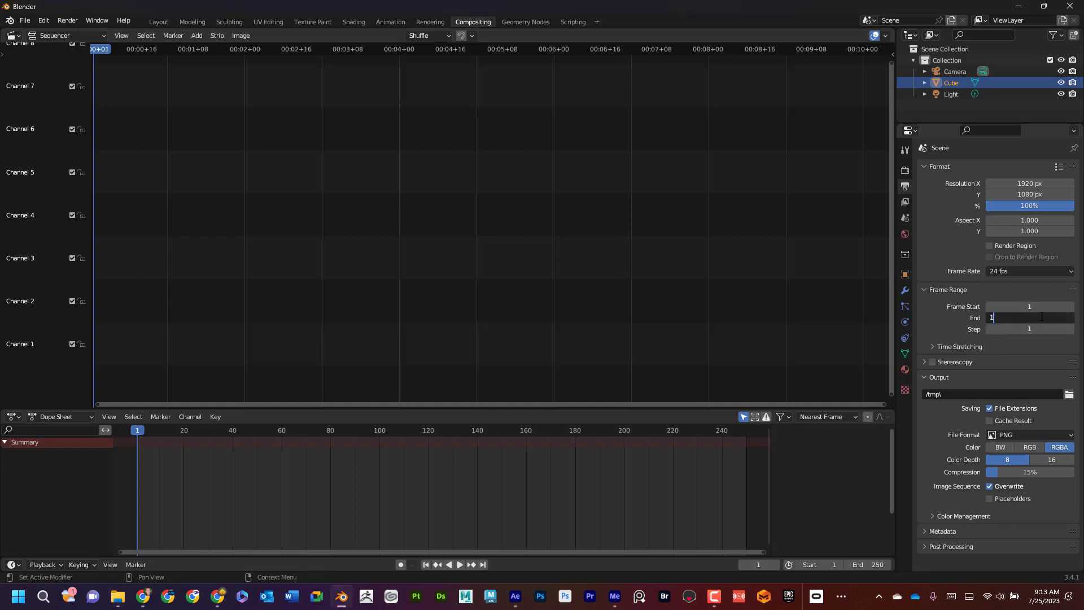
pyautogui.write('00')
pyautogui.press('Return')
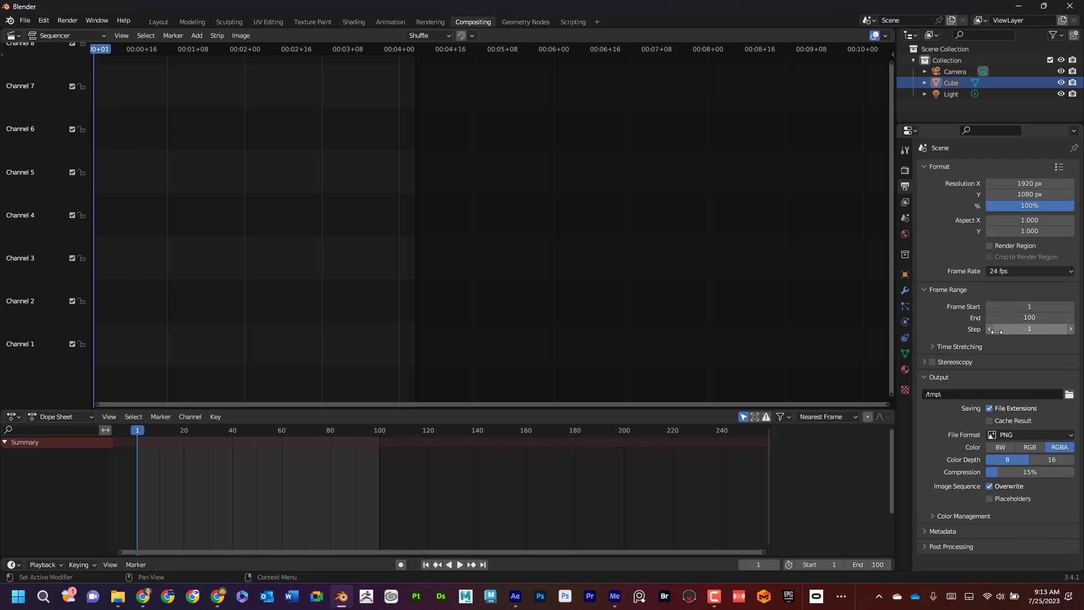
# Step: Create a VideoBLENDER folder on the Desktop and set it as the render output path
pyautogui.click(1068, 395)
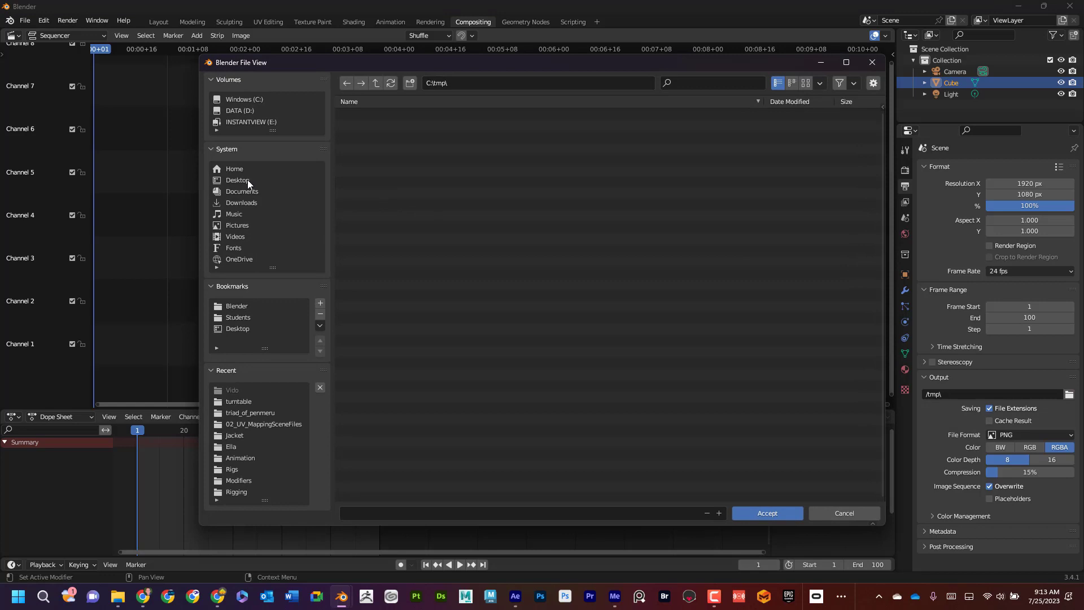
pyautogui.click(248, 180)
pyautogui.rightClick(447, 290)
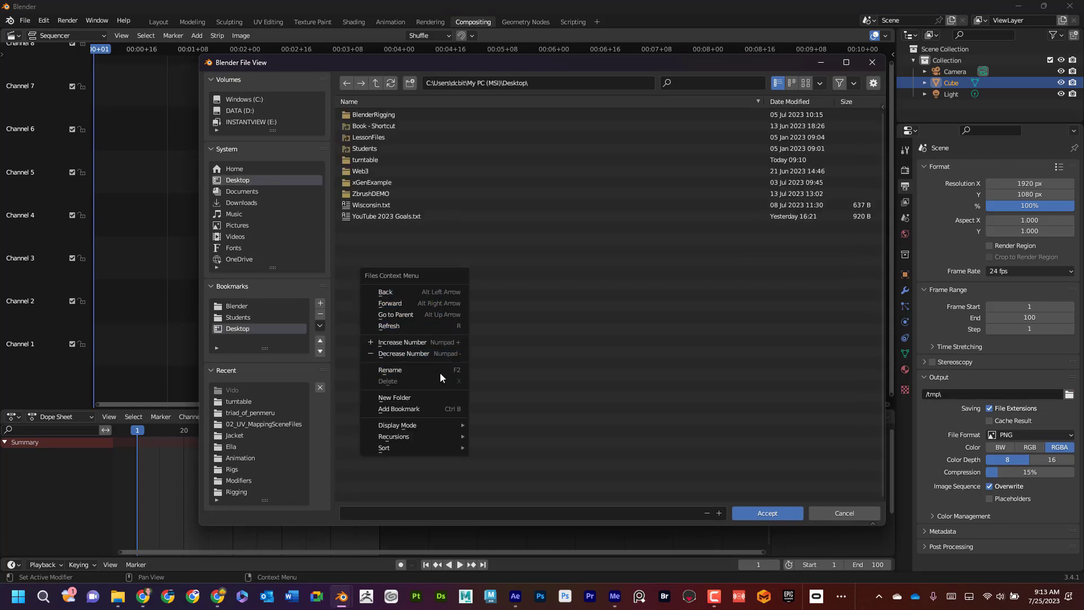
pyautogui.click(436, 397)
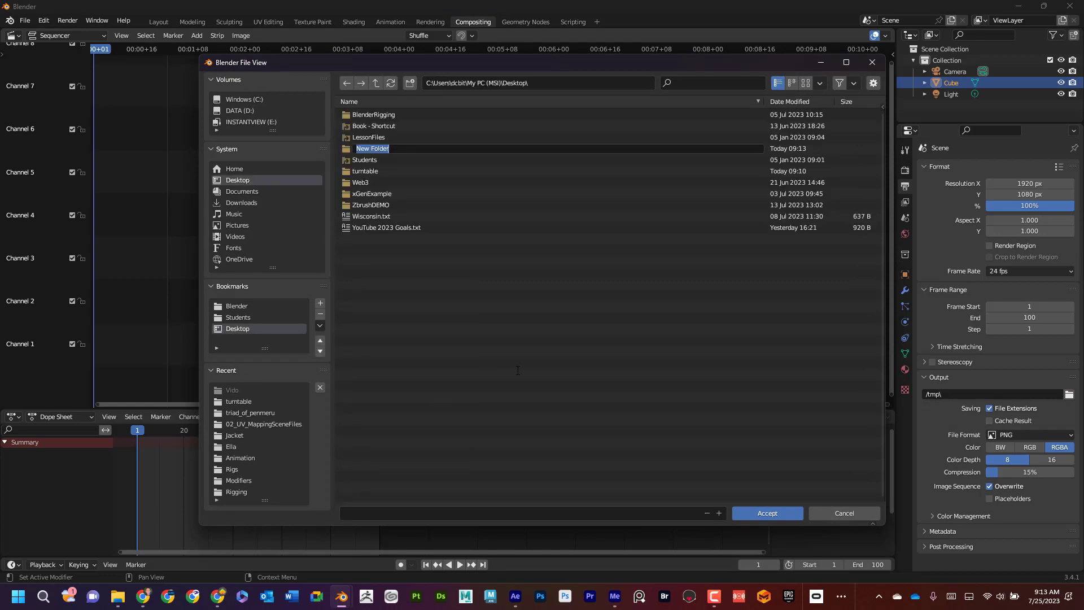
pyautogui.write('VideoBLENDER')
pyautogui.press('Return')
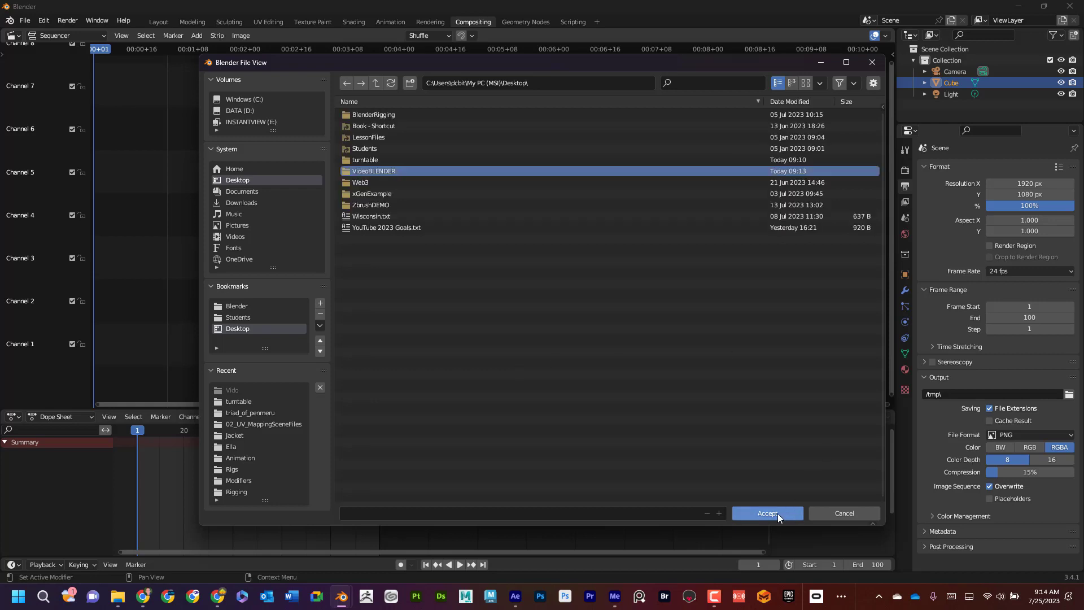
pyautogui.click(777, 513)
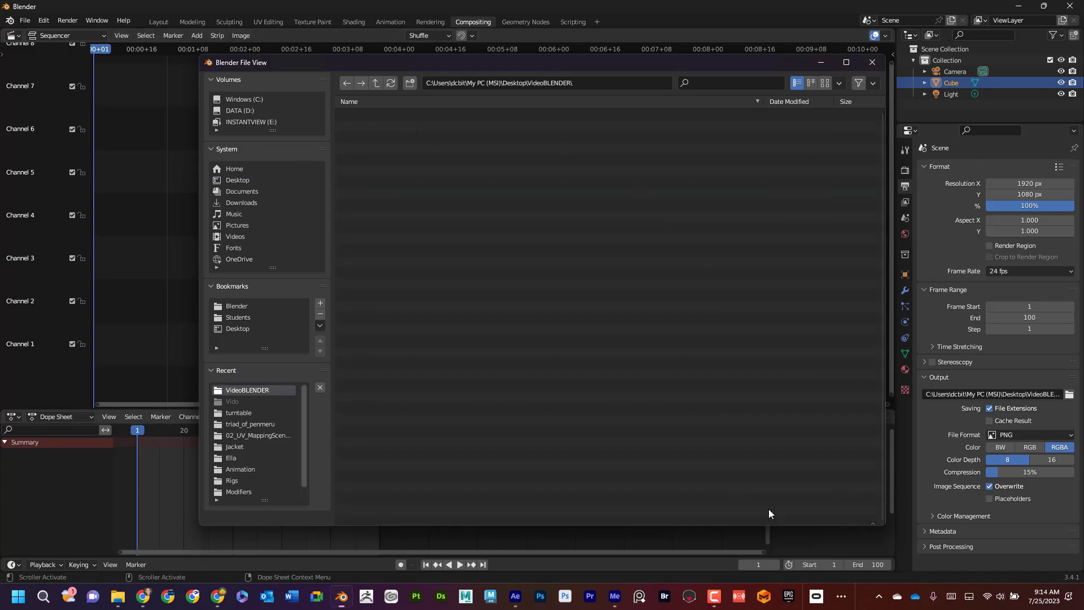
pyautogui.click(768, 511)
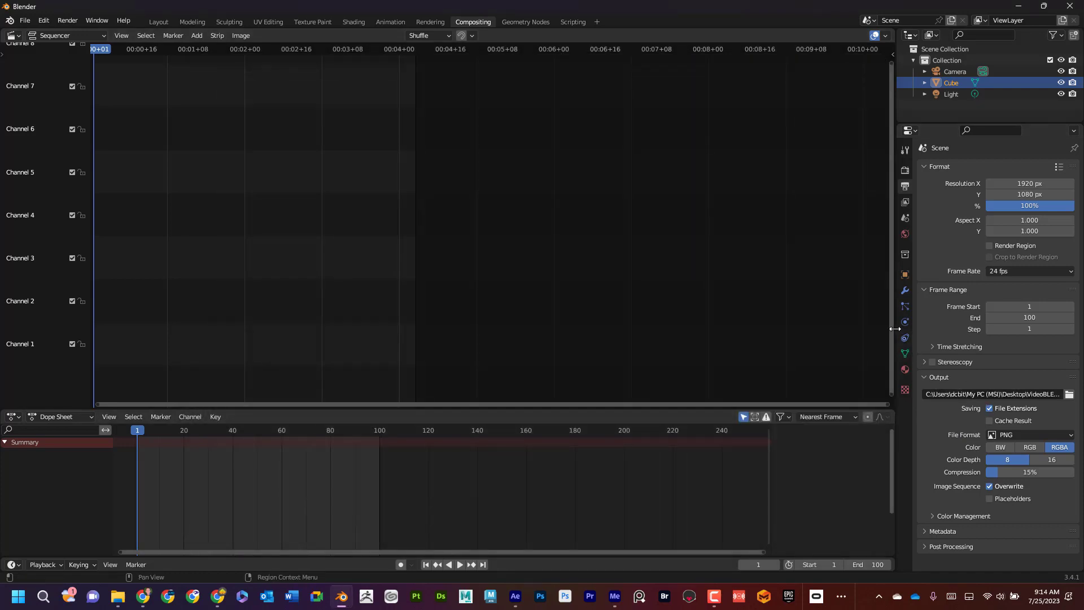
# Step: Widen the properties panel and set the output file format to FFmpeg Video
pyautogui.moveTo(897, 330); pyautogui.dragTo(870, 325)
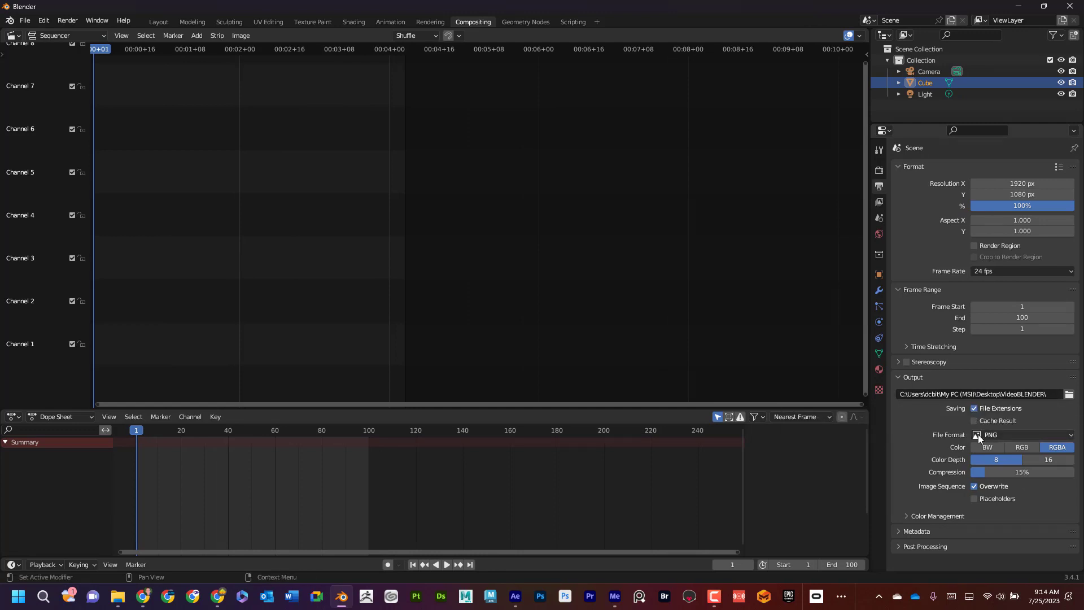
pyautogui.click(1030, 432)
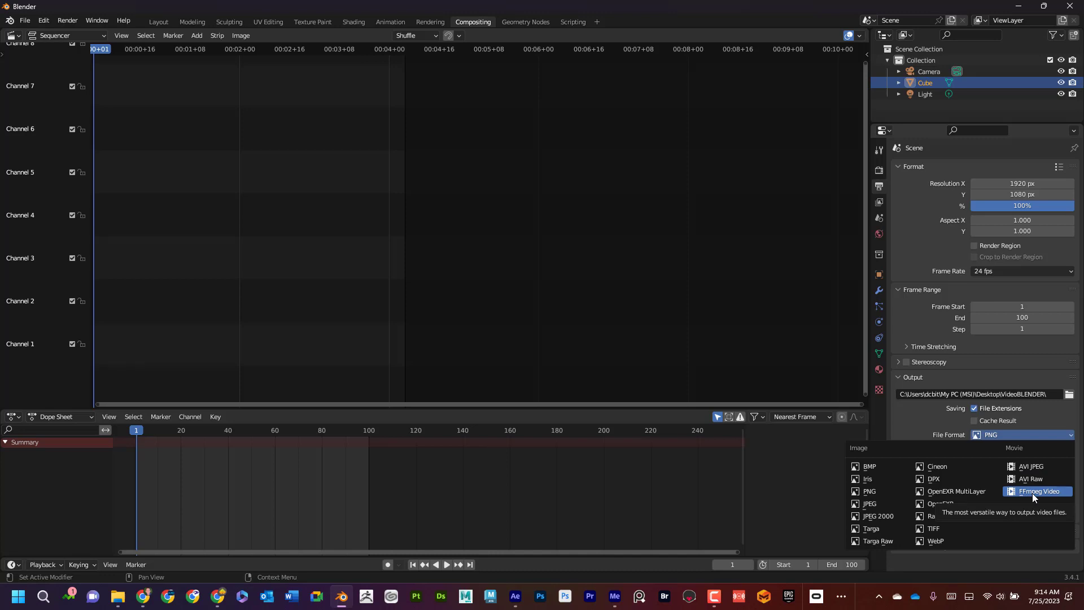
pyautogui.click(1032, 493)
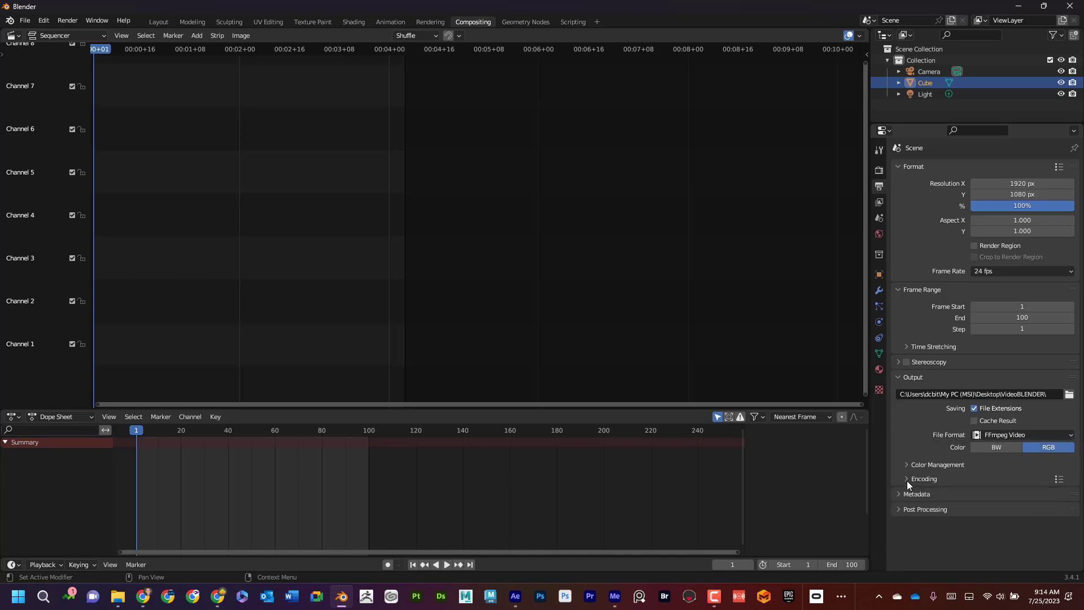
# Step: In Encoding, change the container to MPEG-4, keeping the H.264 video codec
pyautogui.click(906, 478)
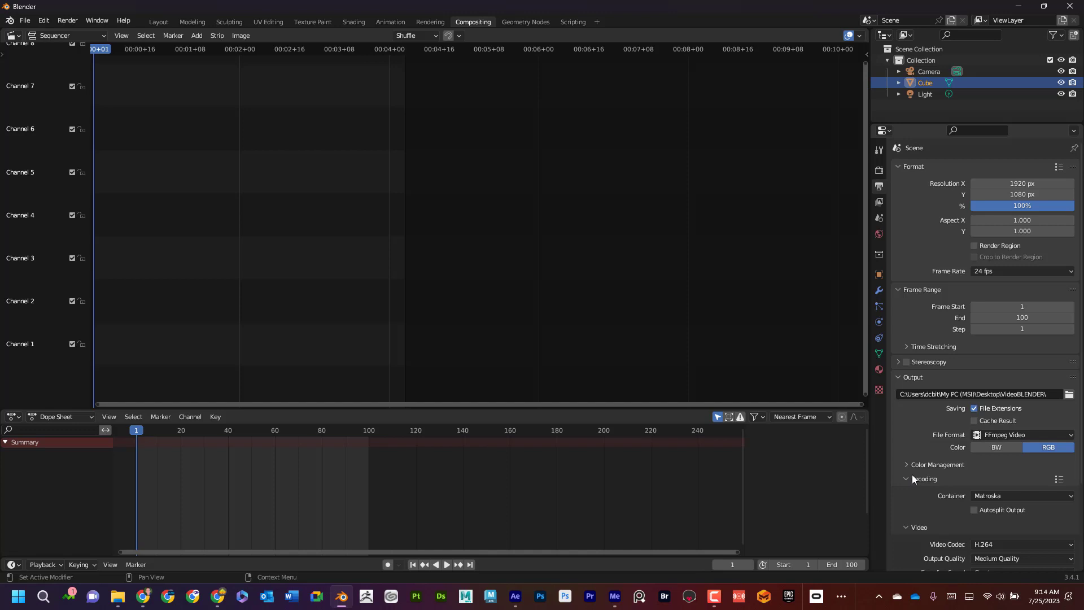
pyautogui.scroll(-4, 912, 474)
pyautogui.scroll(-2, 914, 469)
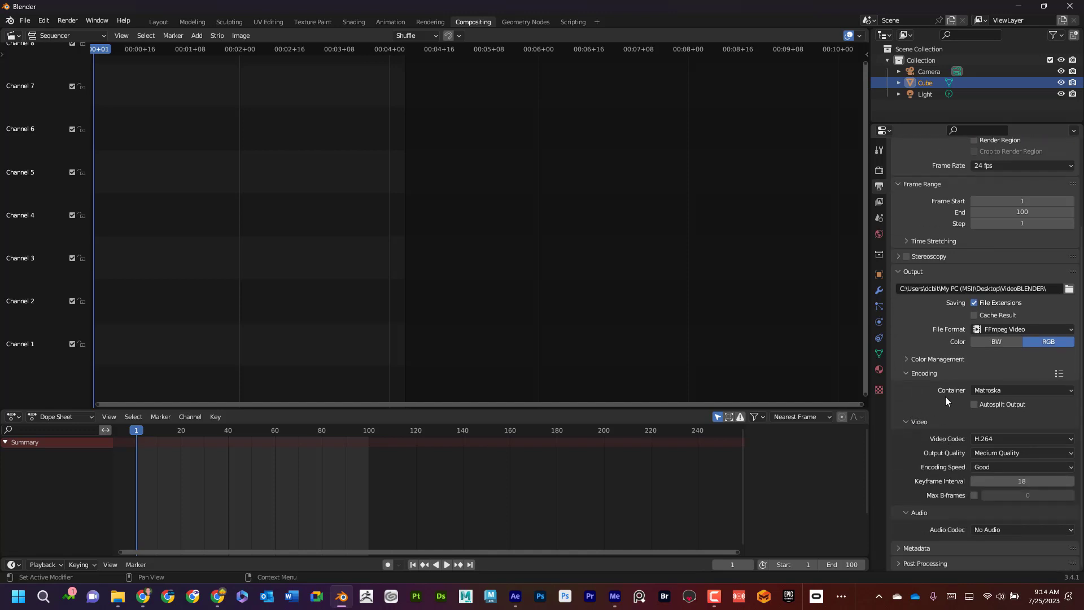
pyautogui.click(1002, 391)
pyautogui.click(1011, 427)
pyautogui.scroll(5, 1015, 428)
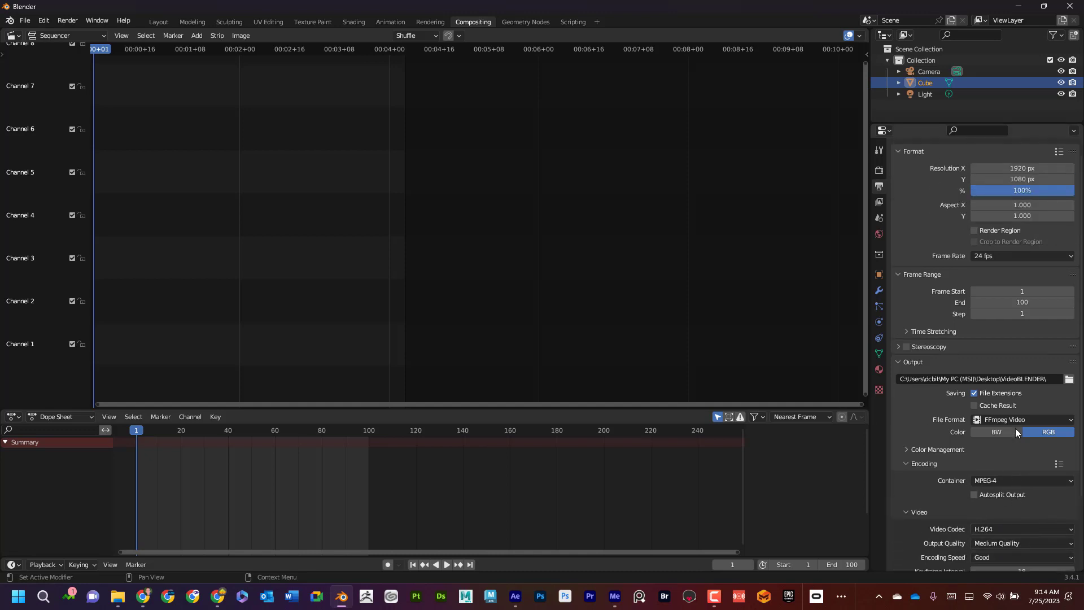
# Step: Add an Image/Sequence strip, browsing to the Desktop turntable folder
pyautogui.click(19, 39)
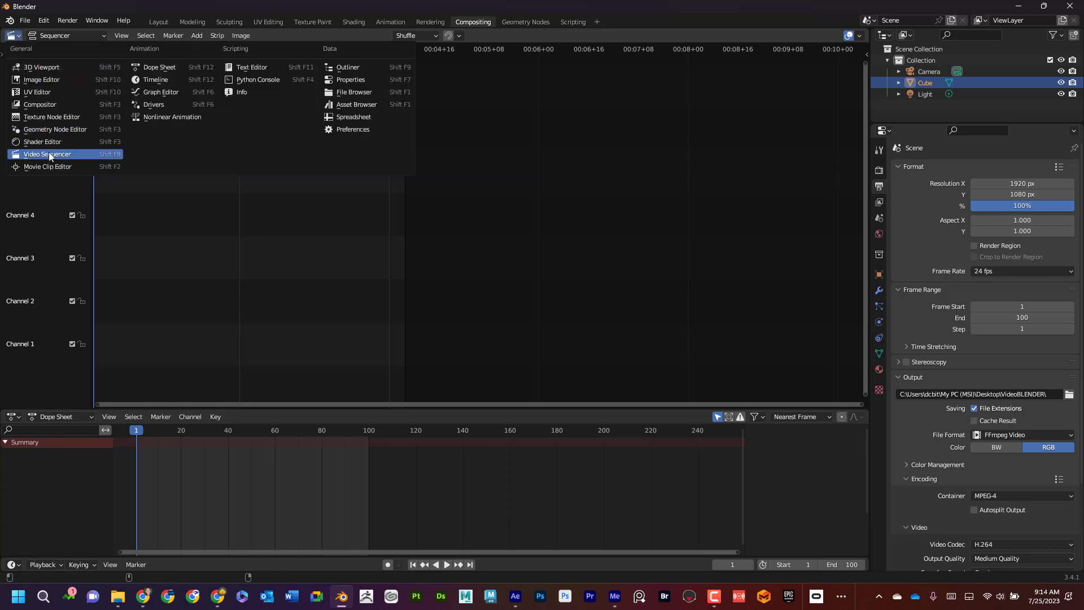
pyautogui.click(196, 35)
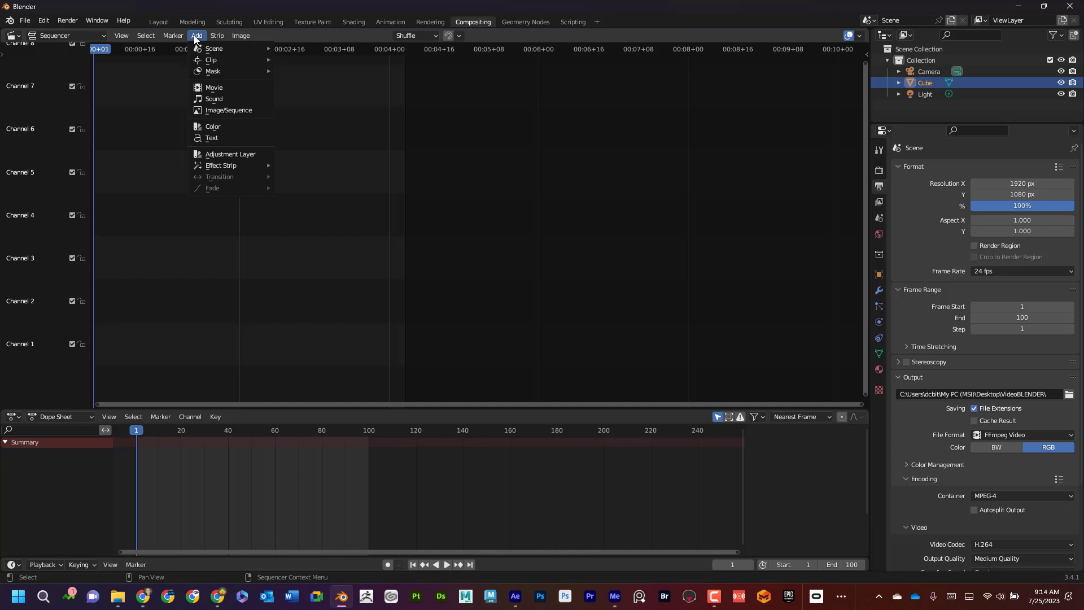
pyautogui.click(236, 111)
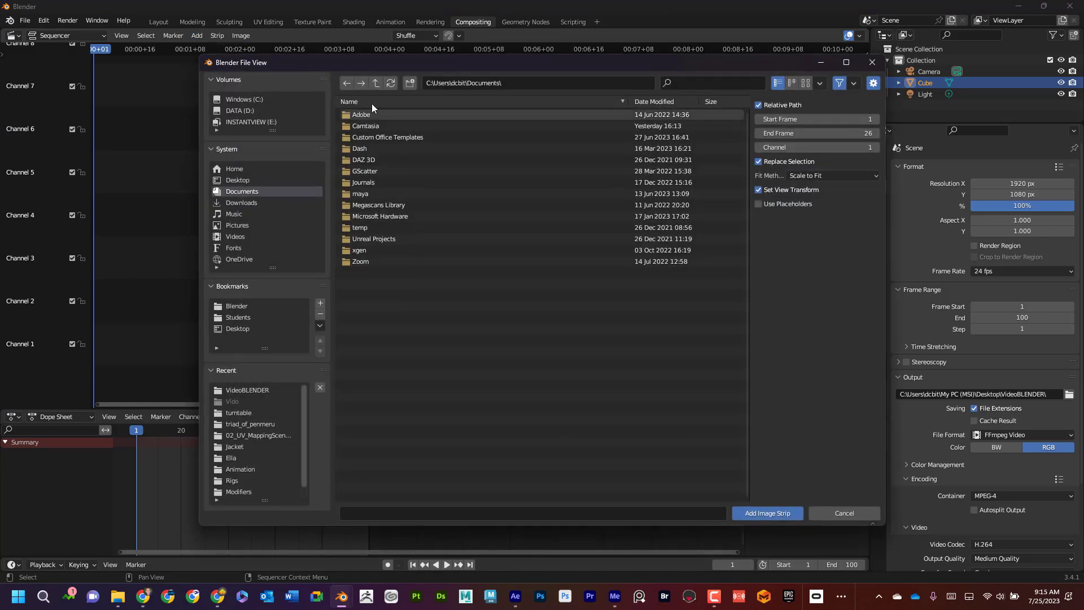
pyautogui.click(242, 179)
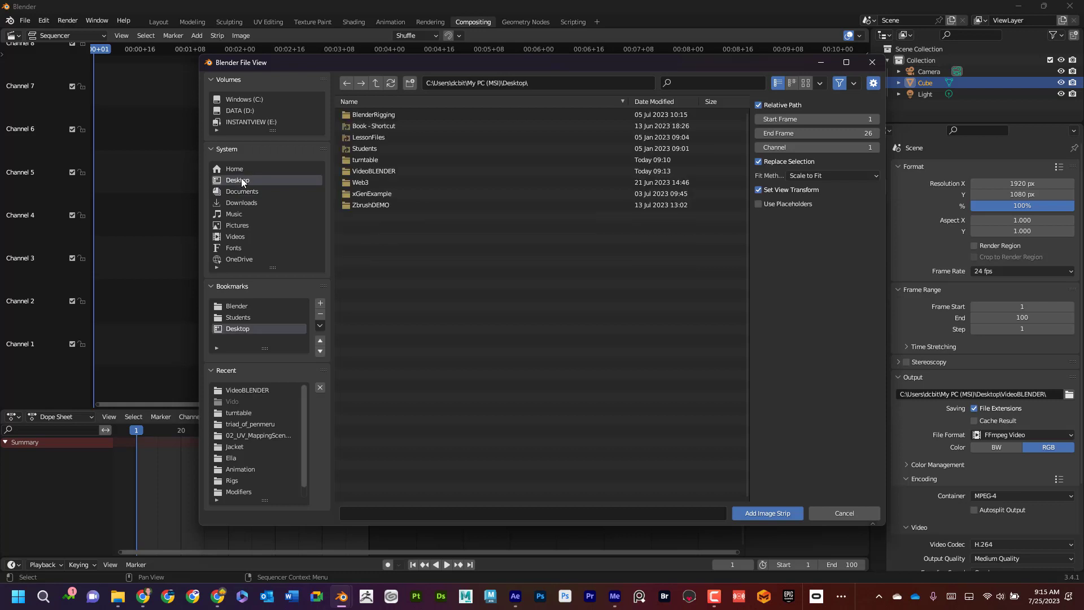
pyautogui.doubleClick(384, 156)
# Step: Select turntable_1_001 through turntable_1_100, set End Frame 100, and add the image strip
pyautogui.click(375, 116)
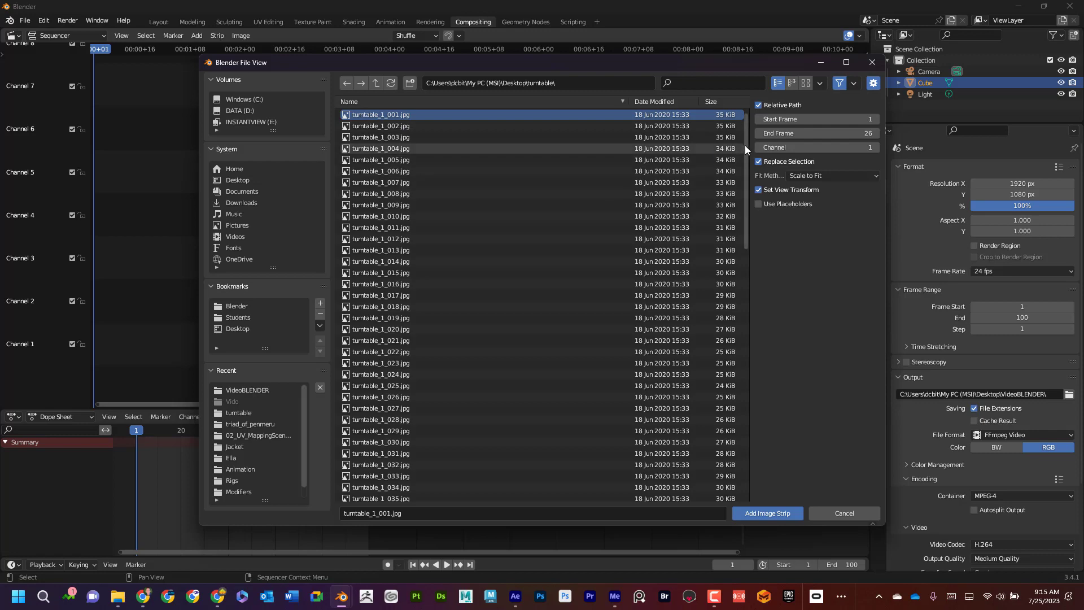
pyautogui.moveTo(744, 145); pyautogui.dragTo(726, 424)
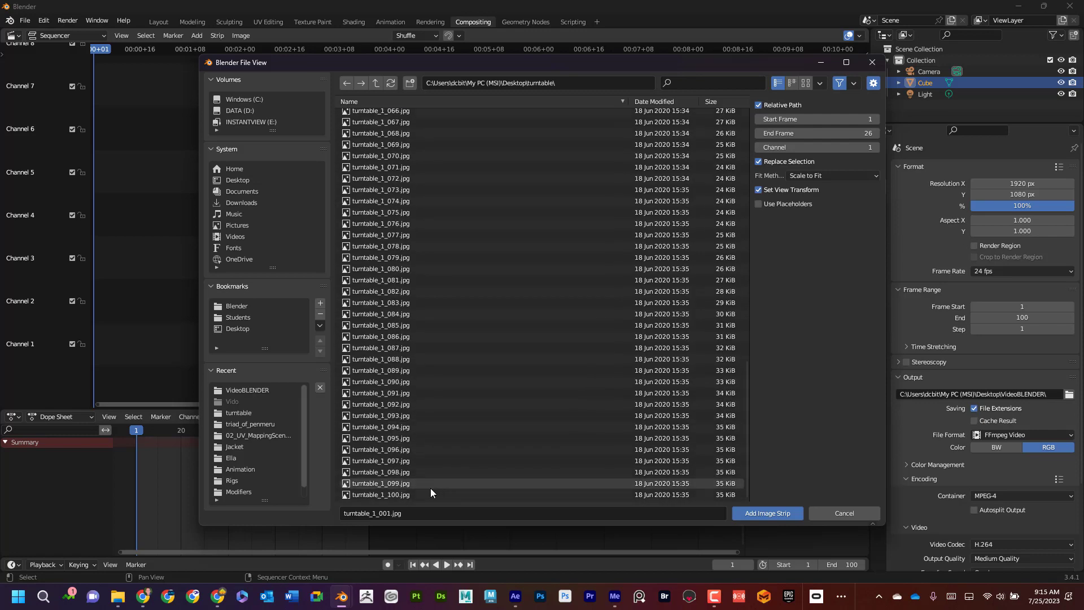
pyautogui.keyDown('shift'); pyautogui.click(414, 492); pyautogui.keyUp('shift')
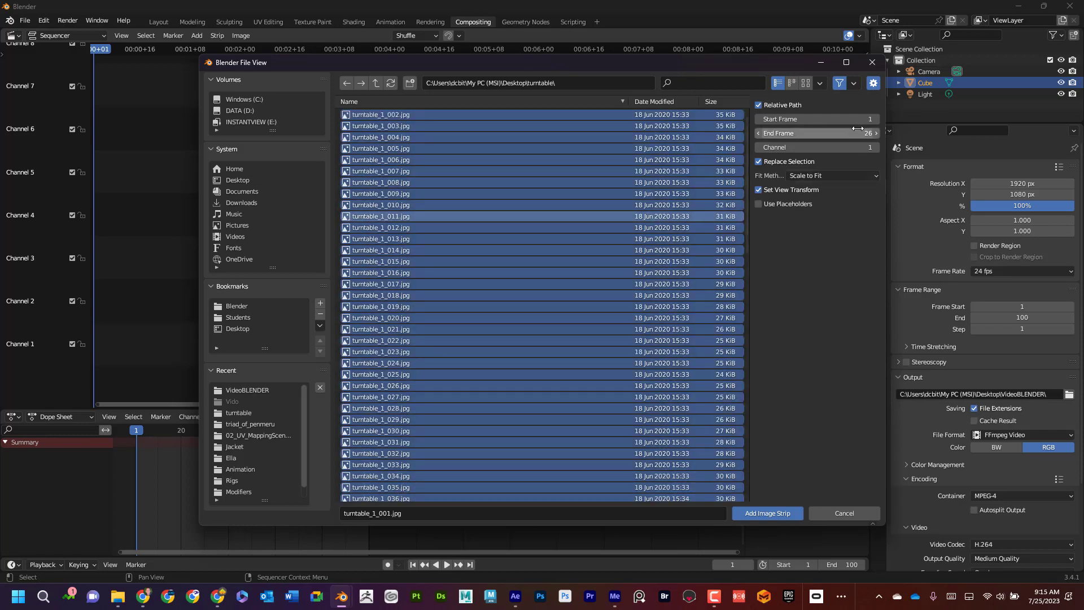
pyautogui.doubleClick(859, 132)
pyautogui.write('100')
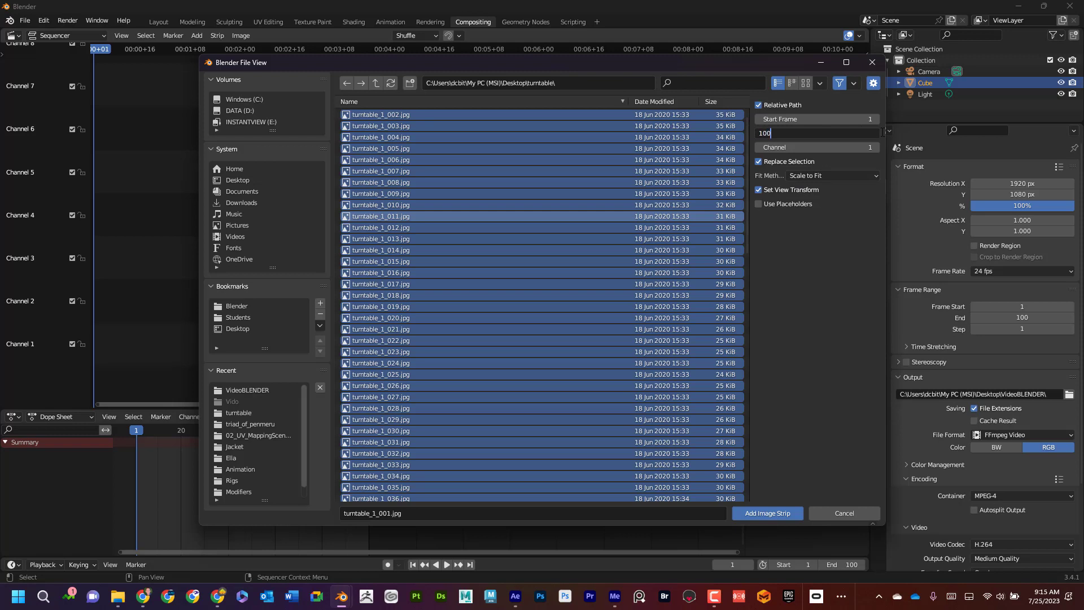
pyautogui.press('Return')
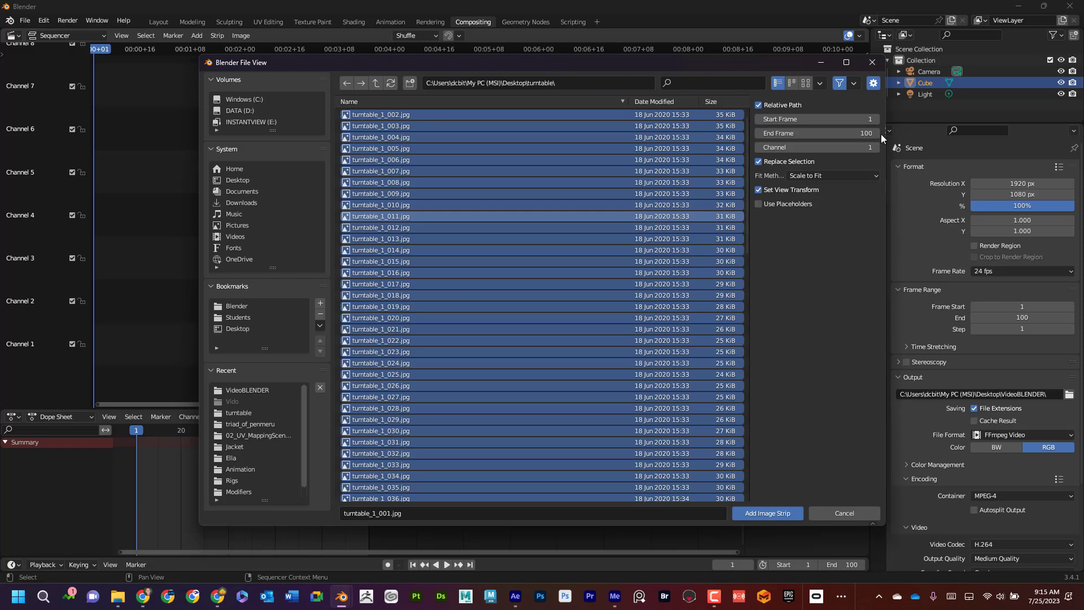
pyautogui.click(768, 515)
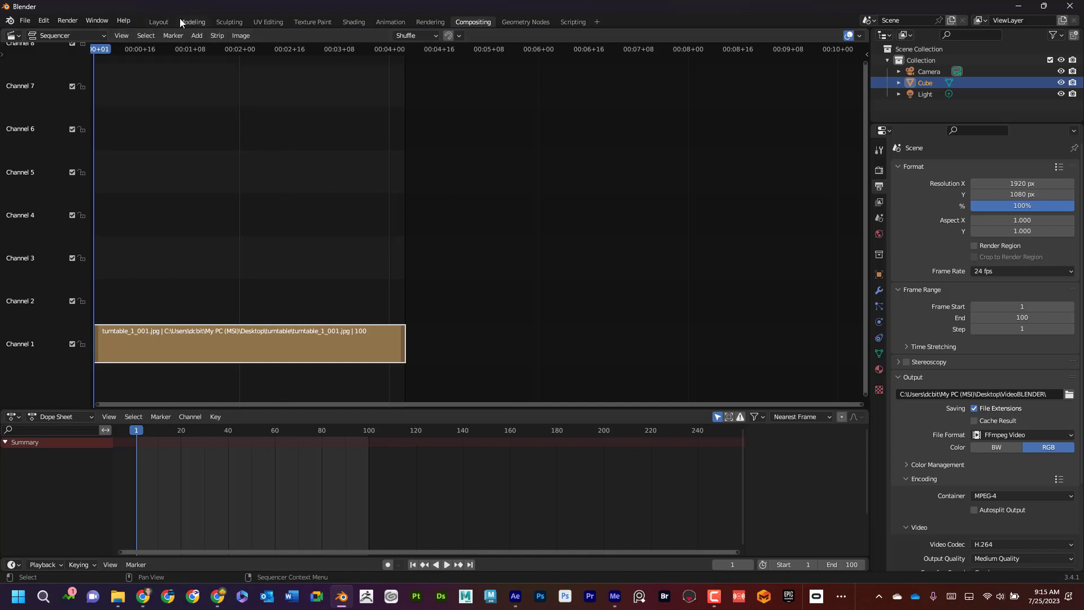
# Step: Render the sequencer's turntable strip as an animation using Render Animation
pyautogui.click(100, 20)
pyautogui.moveTo(73, 19)
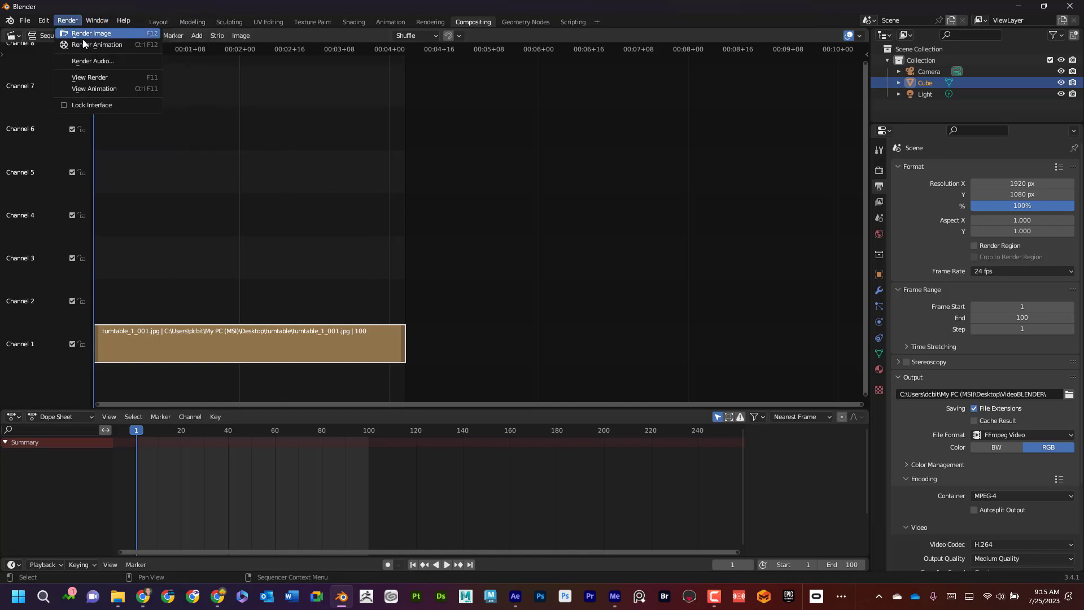
pyautogui.click(97, 46)
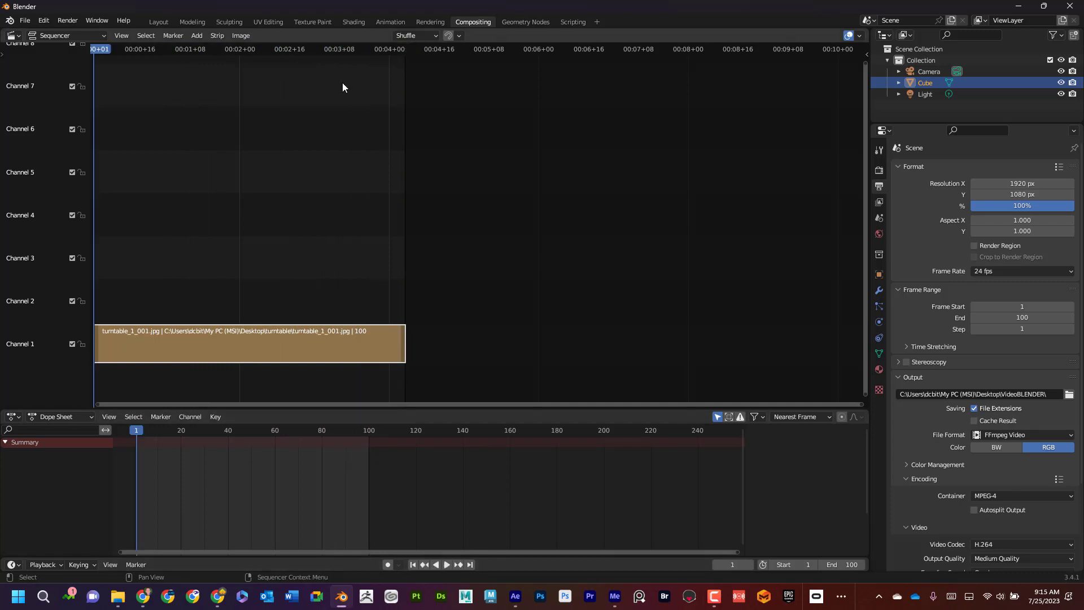
pyautogui.moveTo(356, 8); pyautogui.dragTo(509, 48)
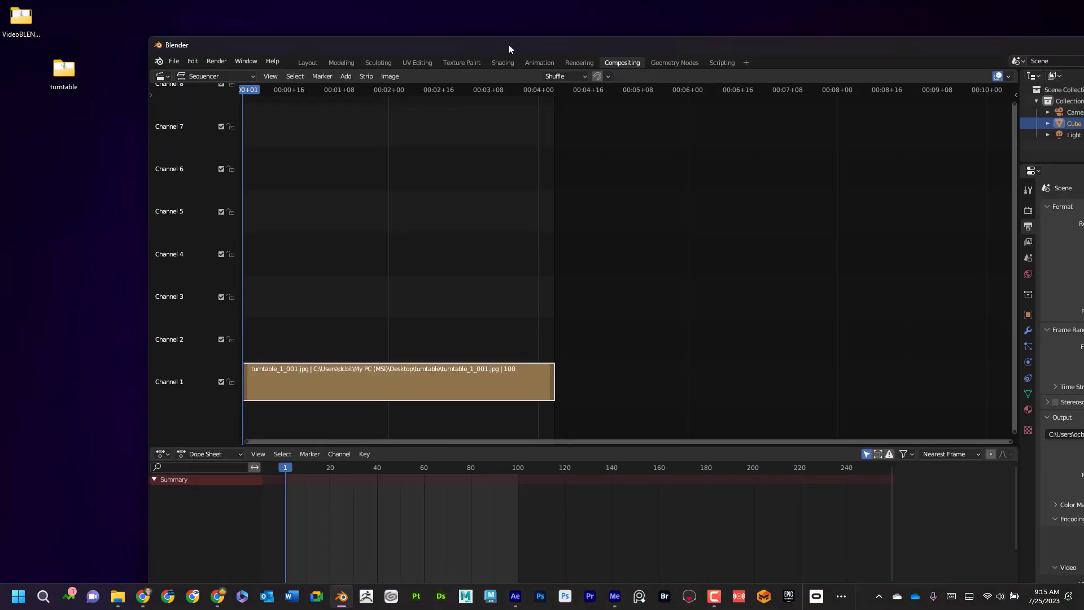
pyautogui.click(71, 69)
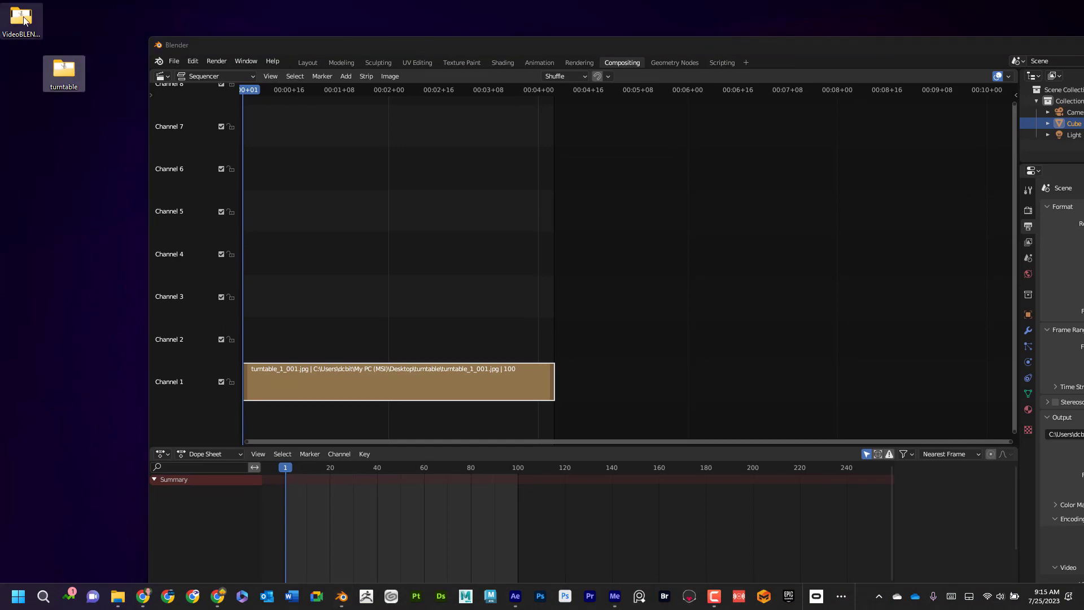
pyautogui.click(24, 20)
pyautogui.doubleClick(24, 20)
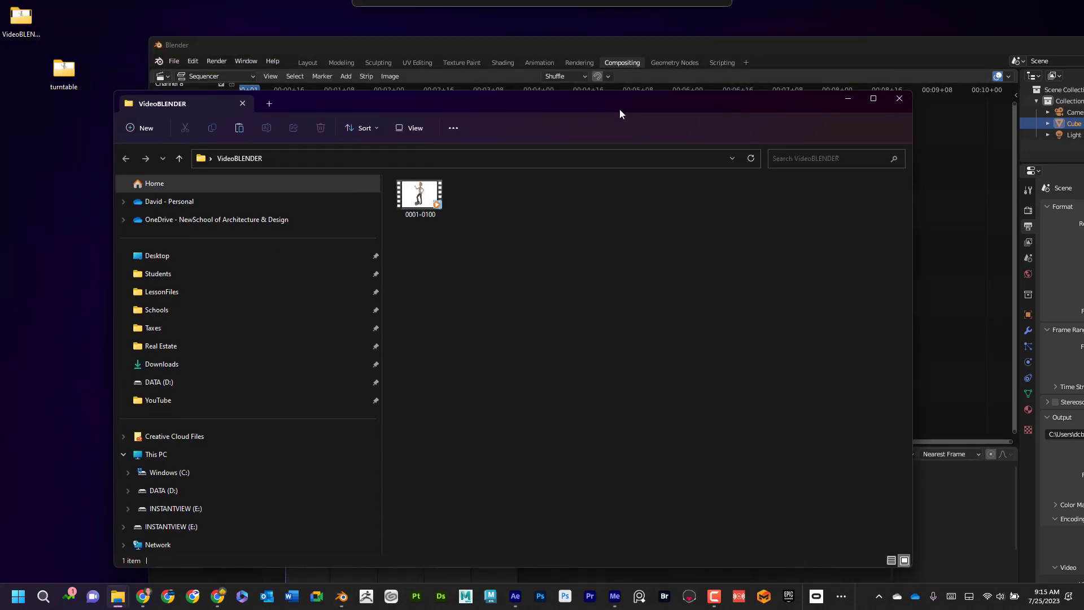
pyautogui.doubleClick(423, 196)
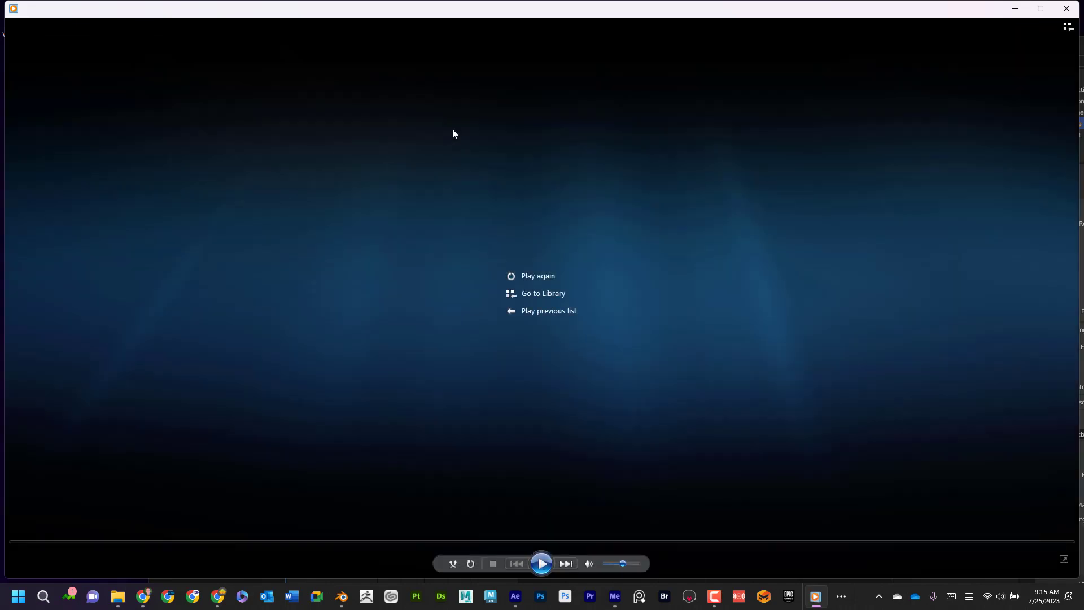
pyautogui.click(1065, 9)
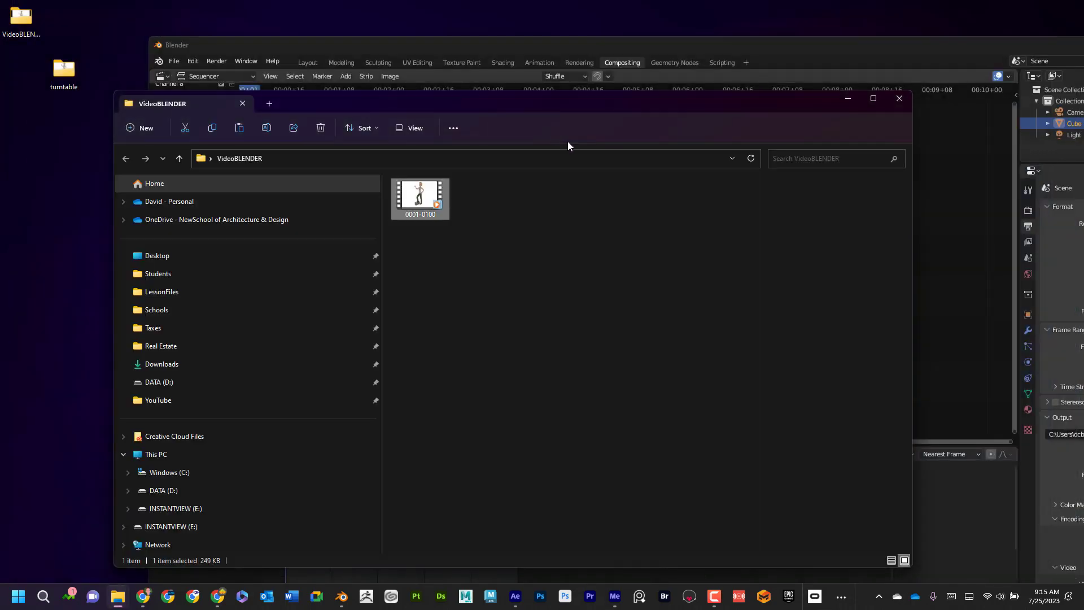
pyautogui.click(900, 101)
pyautogui.moveTo(876, 46); pyautogui.dragTo(726, 23)
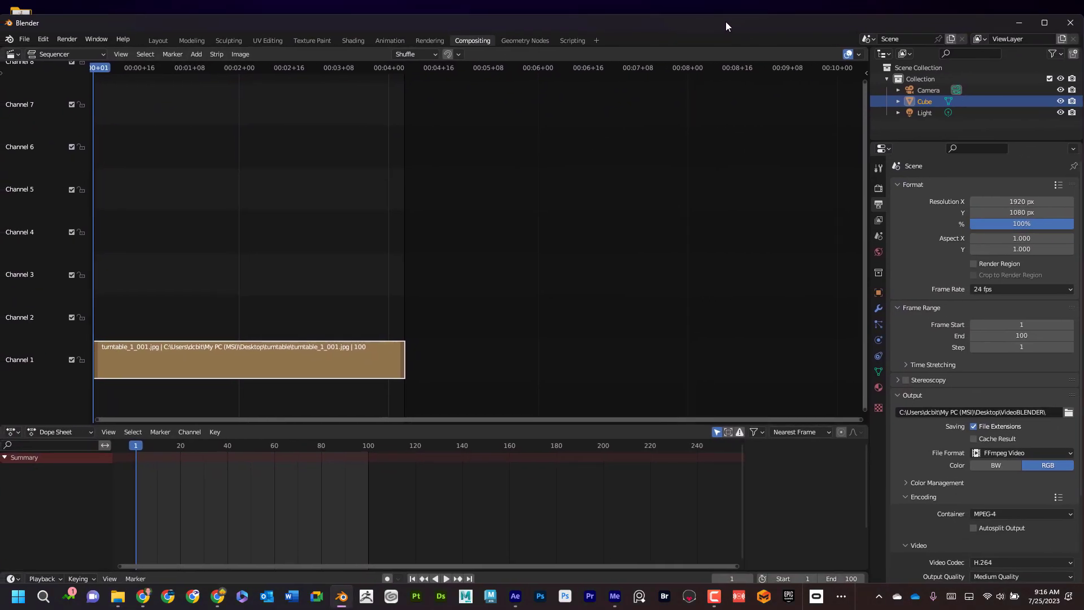